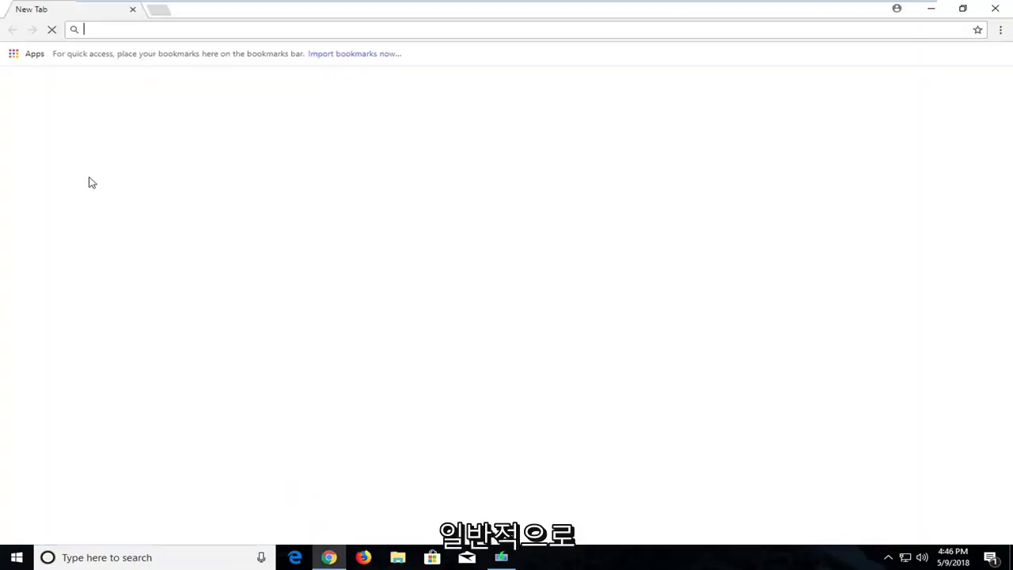
# Go to google.com and search for 'realtek high definition audio codecs'.
pyautogui.write('google.com')
pyautogui.press('Return')
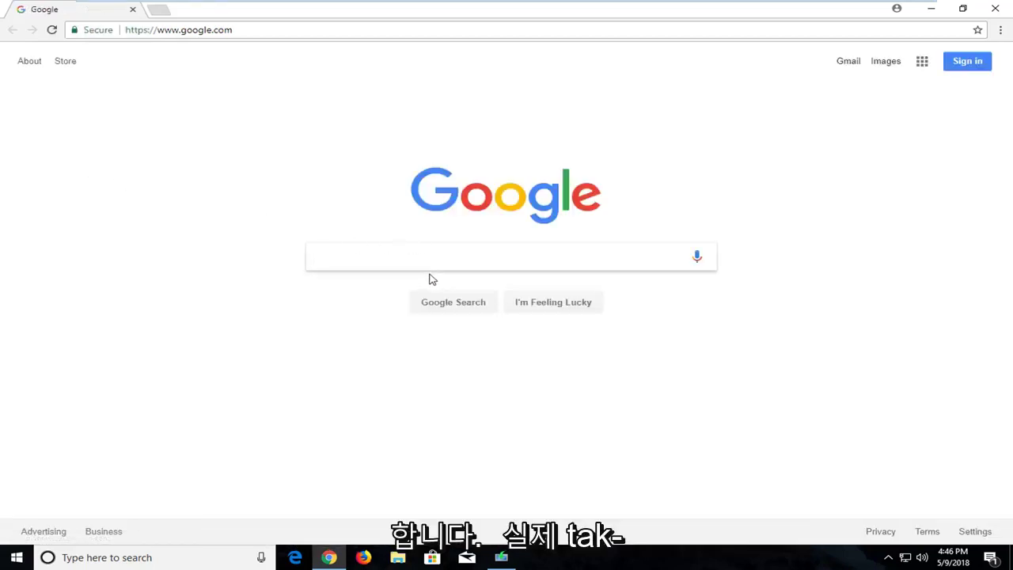
pyautogui.write('realt')
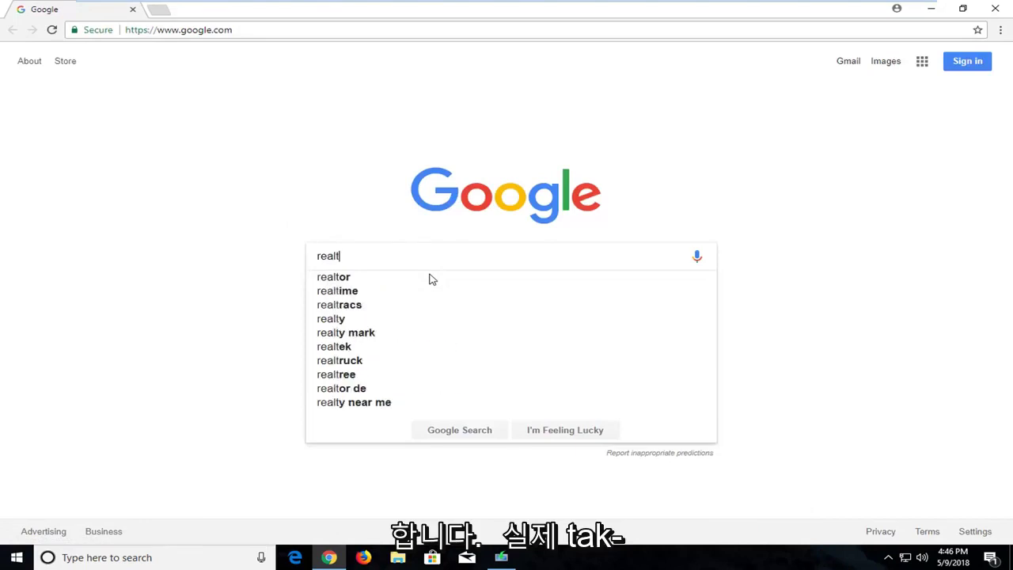
pyautogui.write('ek ')
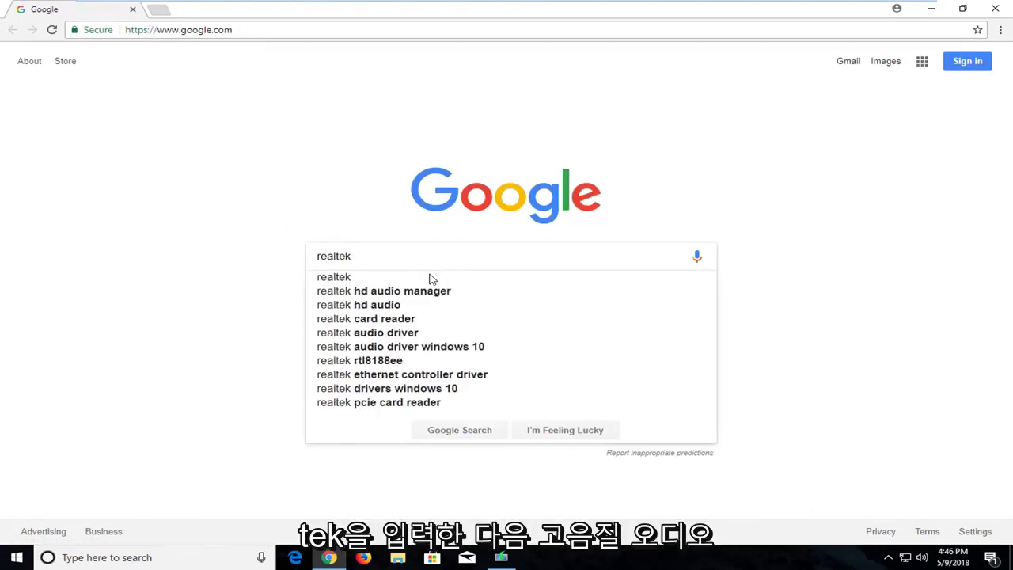
pyautogui.write('high d')
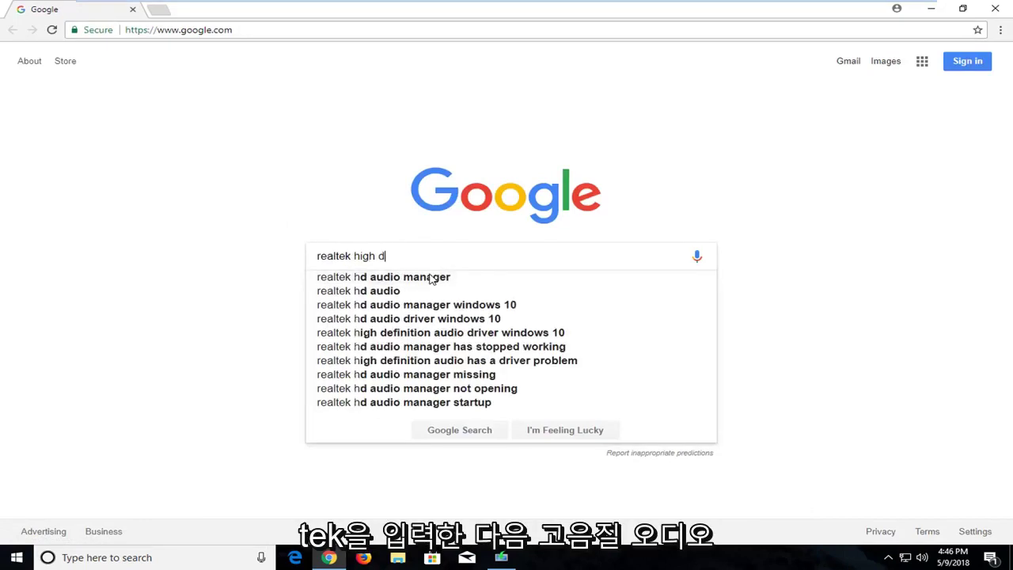
pyautogui.write('efinition audio coe')
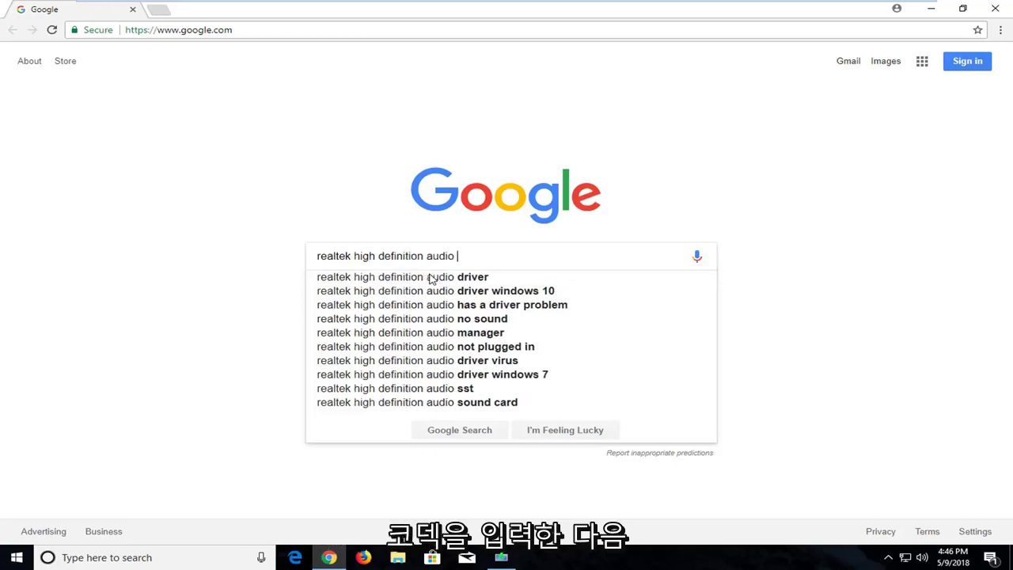
pyautogui.press('BackSpace')
pyautogui.write('dec')
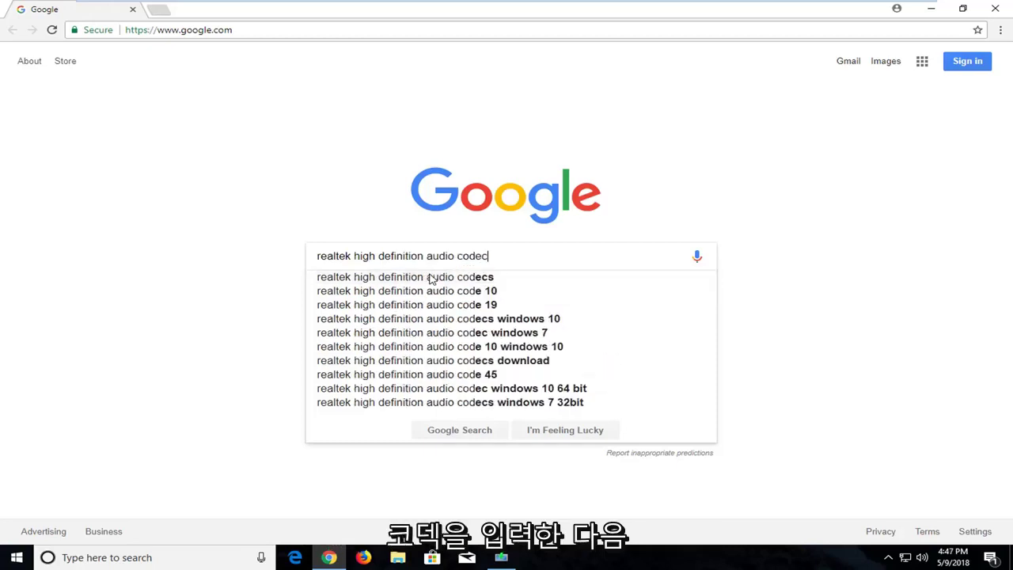
pyautogui.click(431, 278)
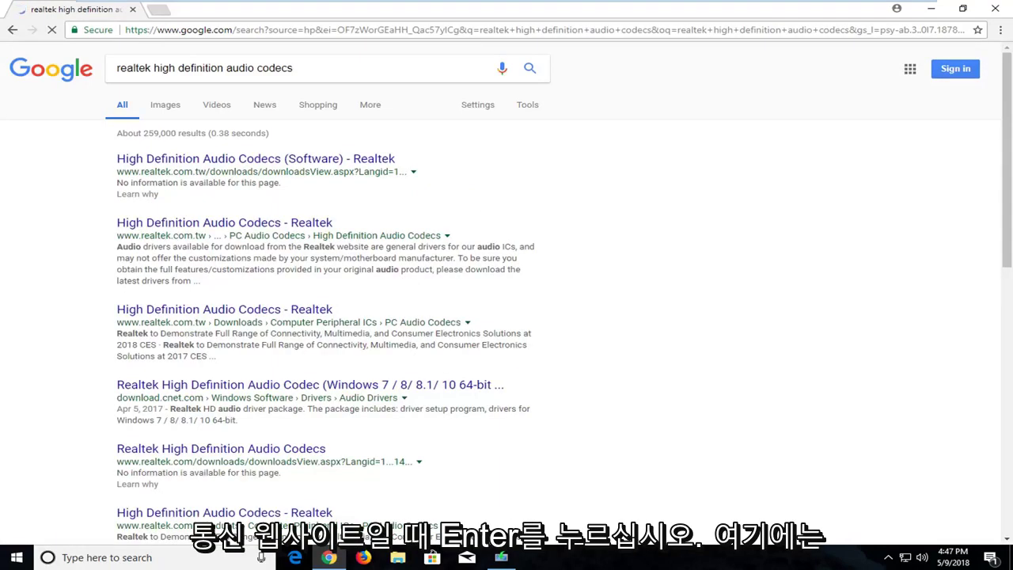
# Open the 'High Definition Audio Codecs (Software) - Realtek' result and tick 'I accept to the above'.
pyautogui.click(247, 162)
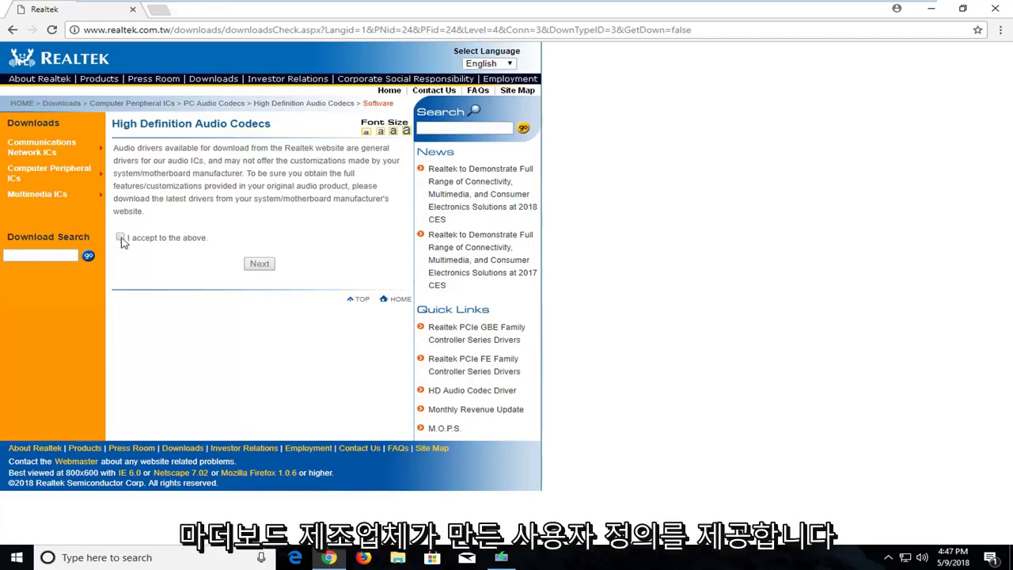
pyautogui.click(120, 237)
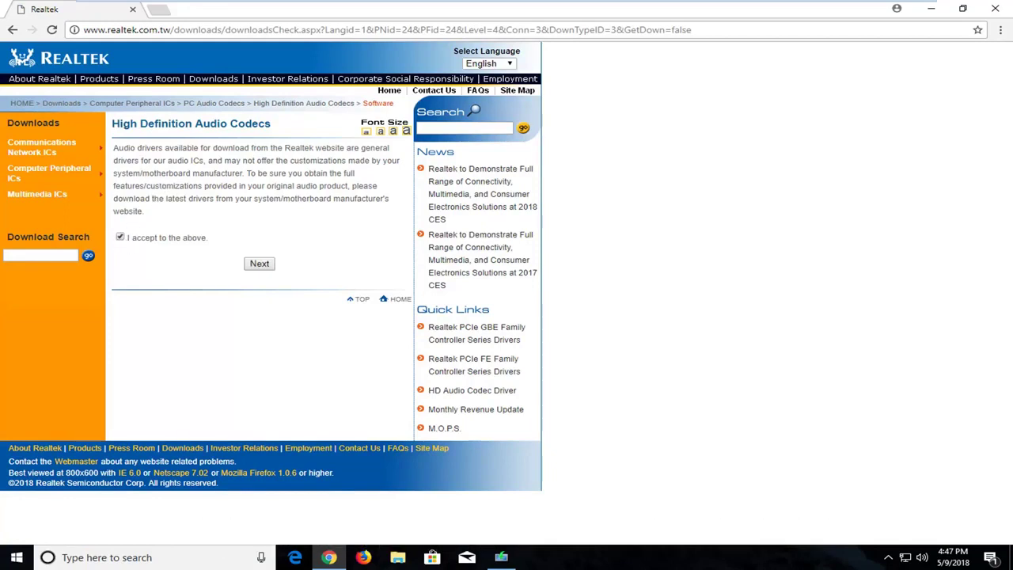
# Continue to the driver list and download the 32bits Windows Driver only executable via Global.
pyautogui.click(255, 270)
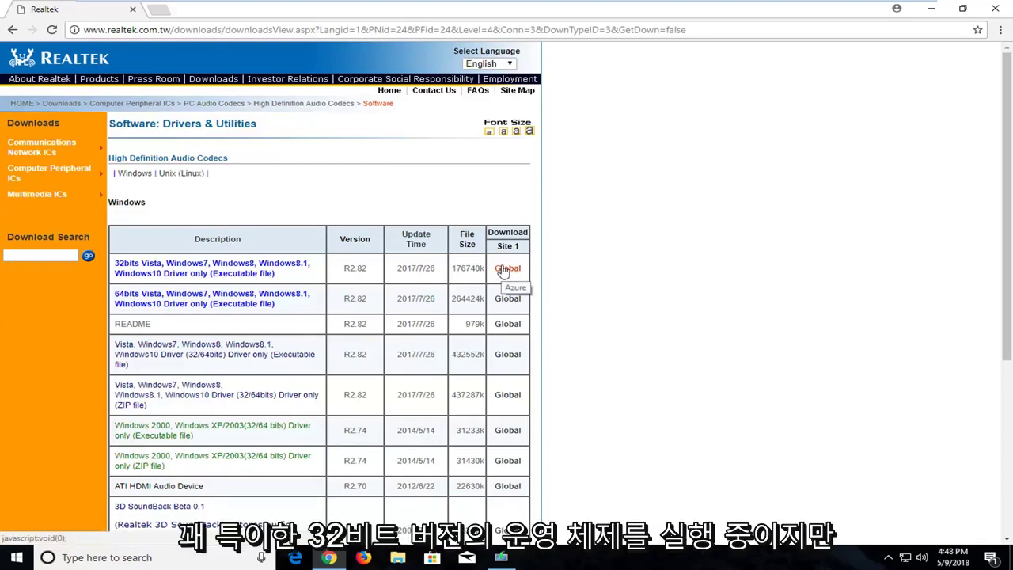
pyautogui.click(508, 270)
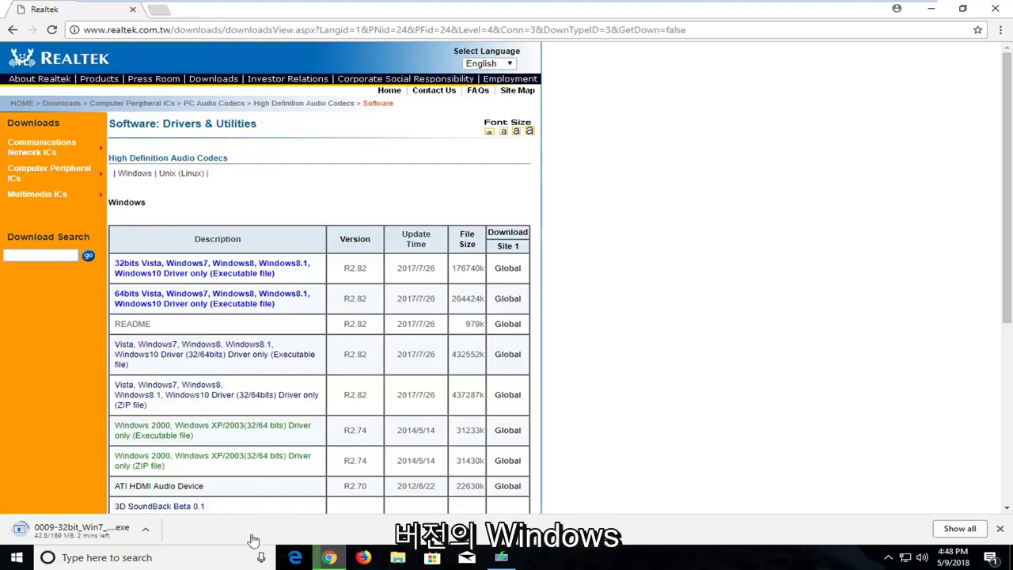
# Open System from the Start context menu and confirm the About page lists a 32-bit operating system.
pyautogui.rightClick(8, 559)
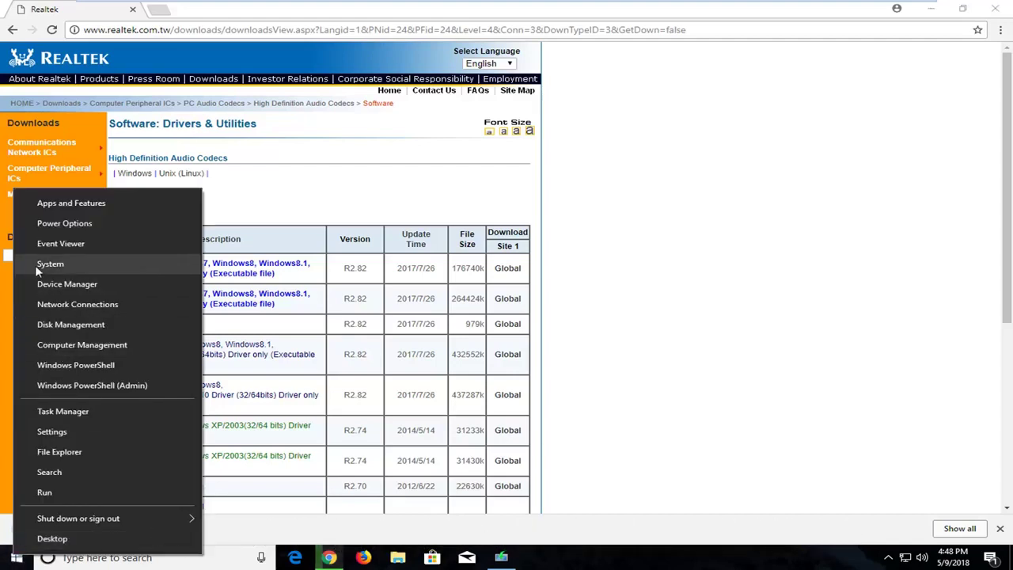
pyautogui.click(68, 266)
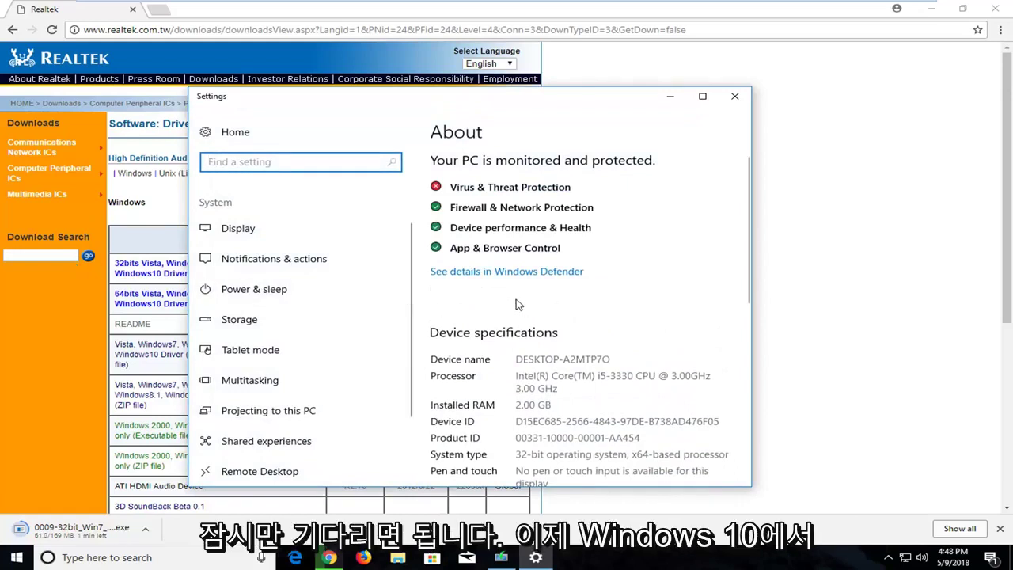
pyautogui.scroll(-1, 544, 269)
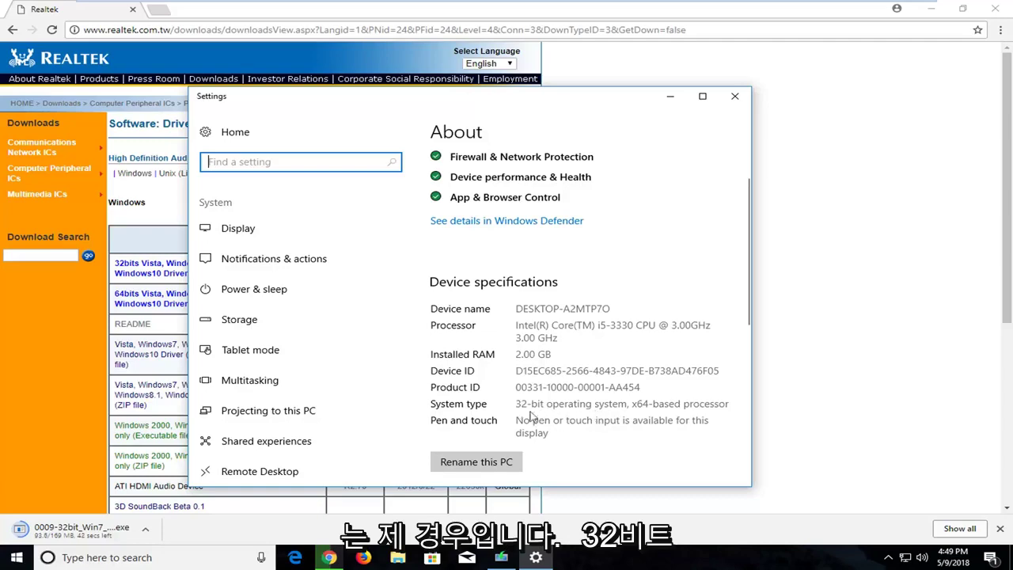
# Close Settings and run the downloaded R2.82 driver installer from Chrome's download bar.
pyautogui.click(734, 96)
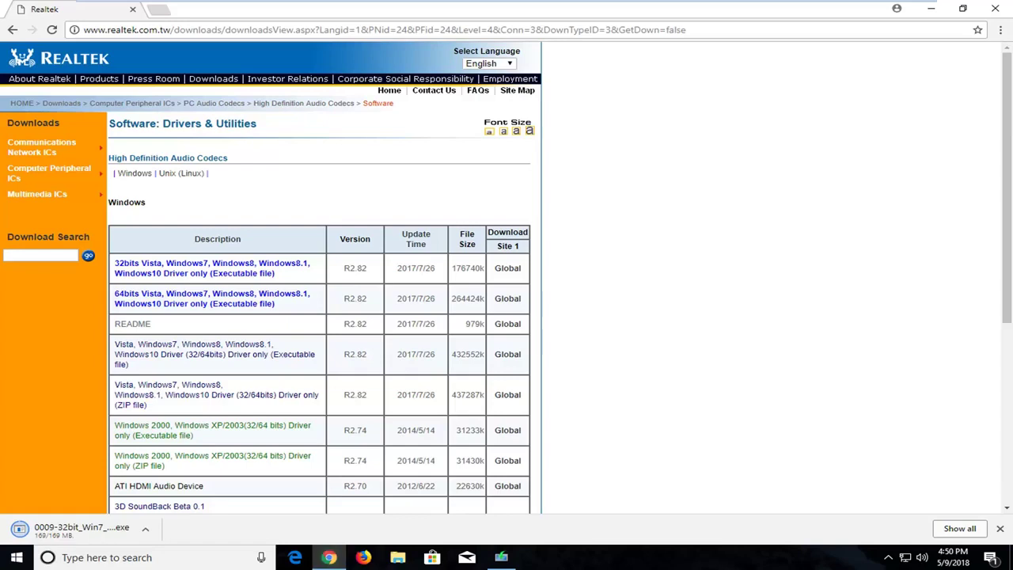
pyautogui.click(71, 532)
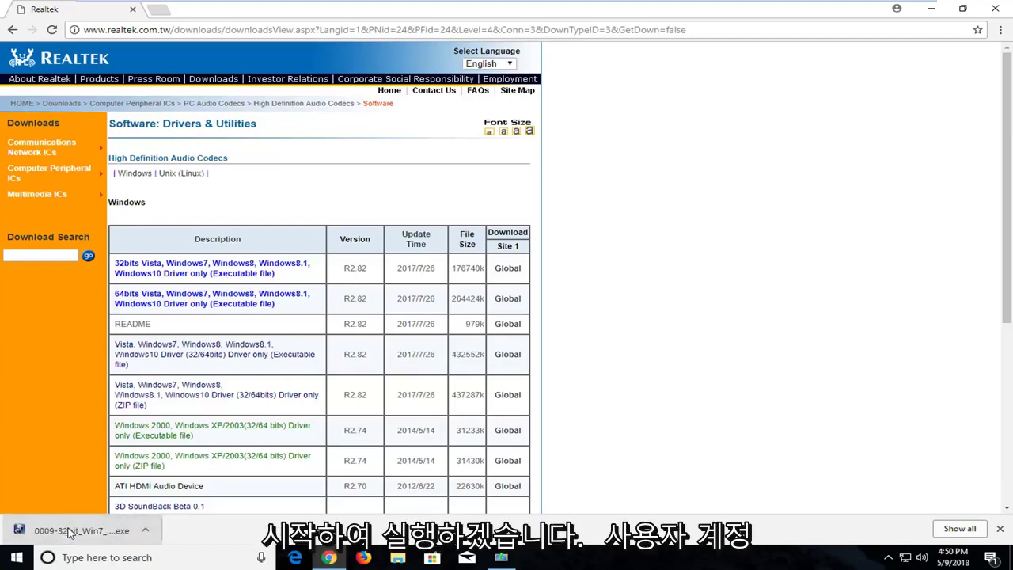
pyautogui.doubleClick(823, 20)
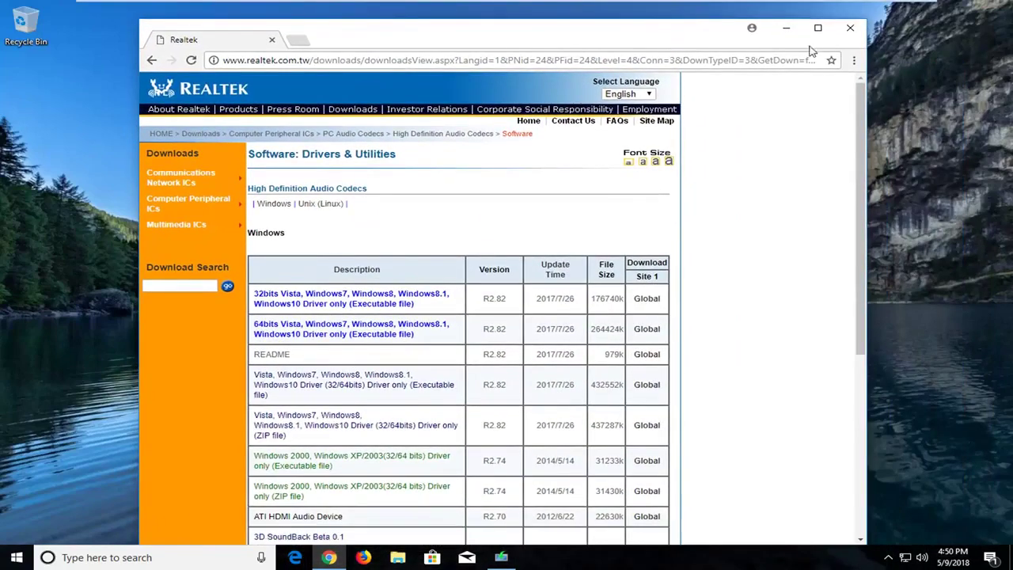
pyautogui.doubleClick(812, 41)
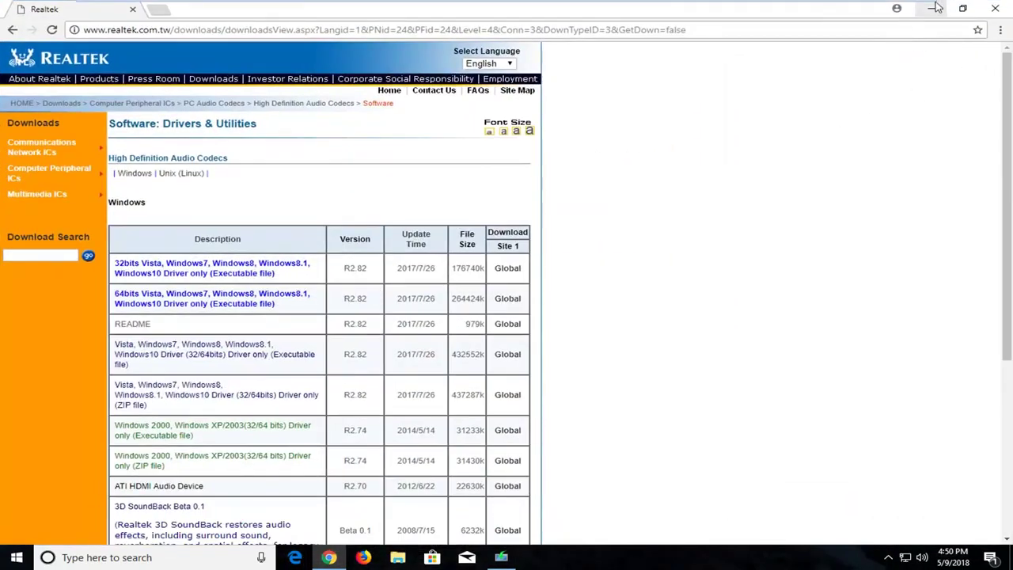
pyautogui.click(962, 8)
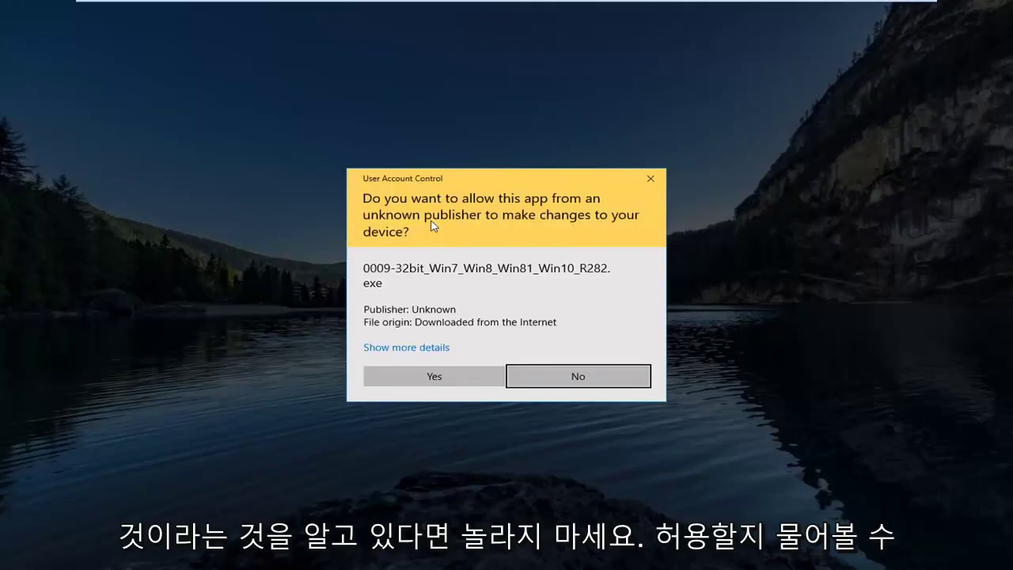
# Approve the UAC prompt and minimize Chrome to reveal the InstallShield welcome screen.
pyautogui.click(396, 376)
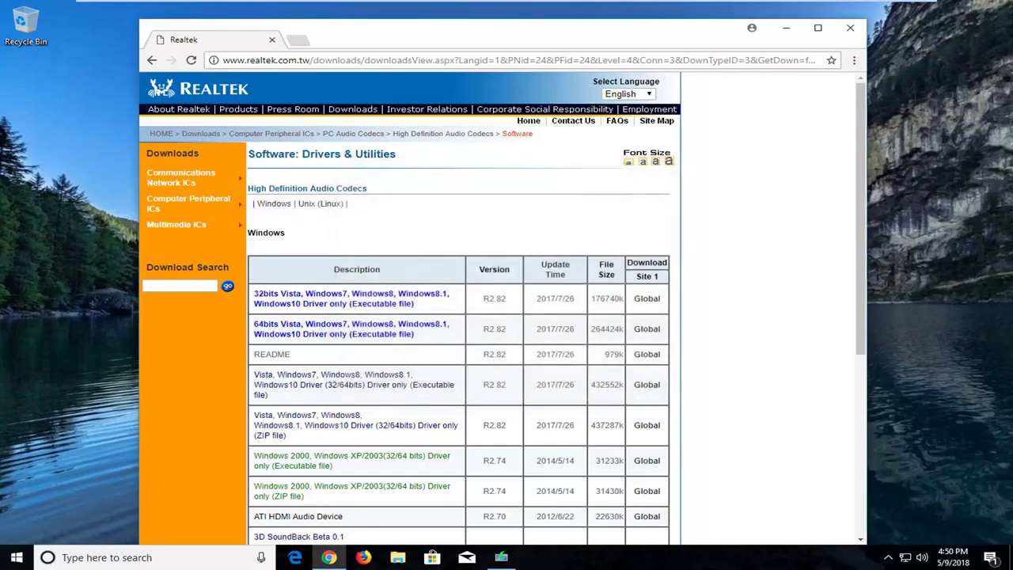
pyautogui.click(788, 32)
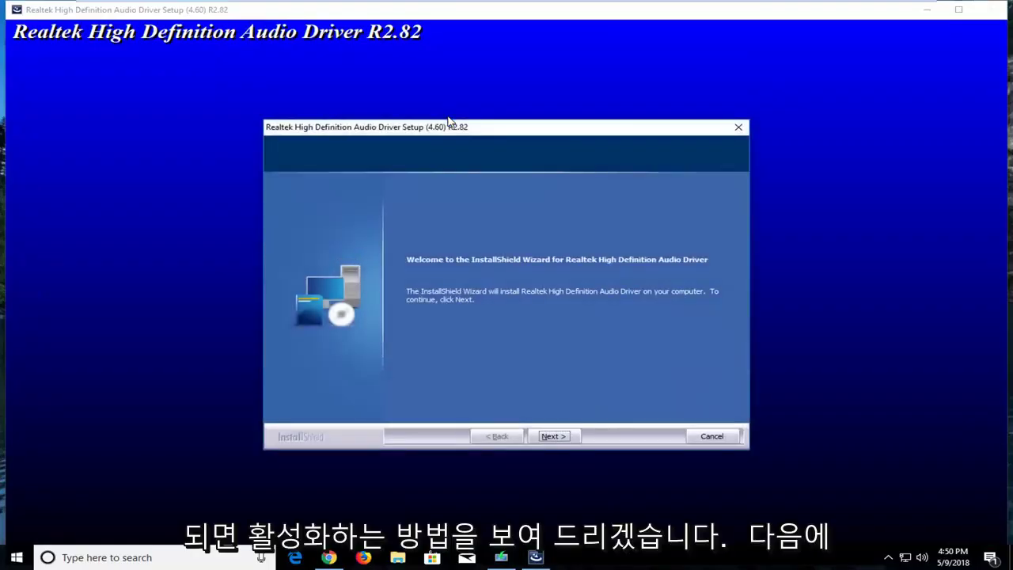
# Advance past the welcome page and let the R2.82 driver install to the Wizard Complete page.
pyautogui.click(555, 436)
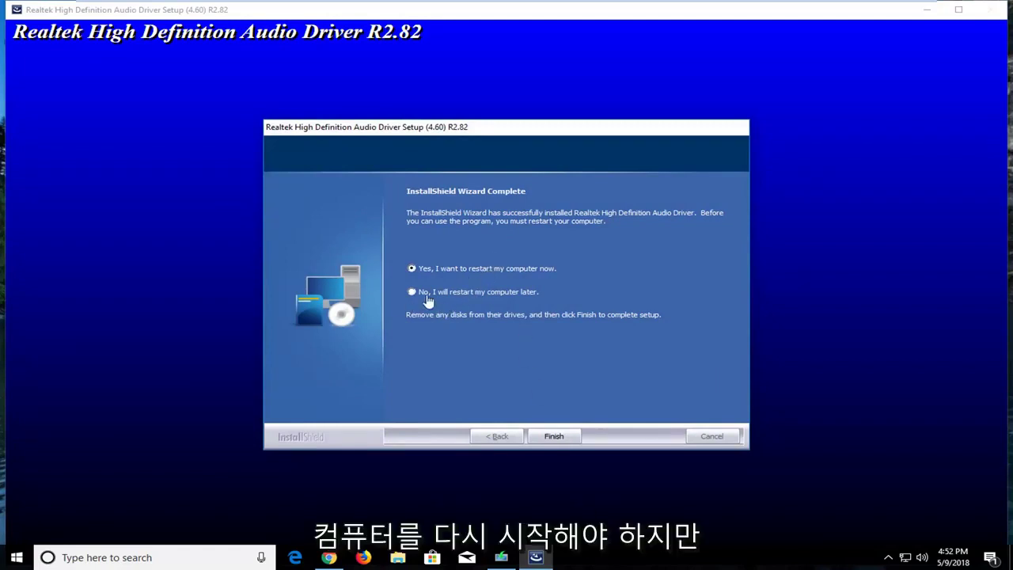
# Finish the InstallShield wizard without restarting, returning to the desktop.
pyautogui.click(550, 436)
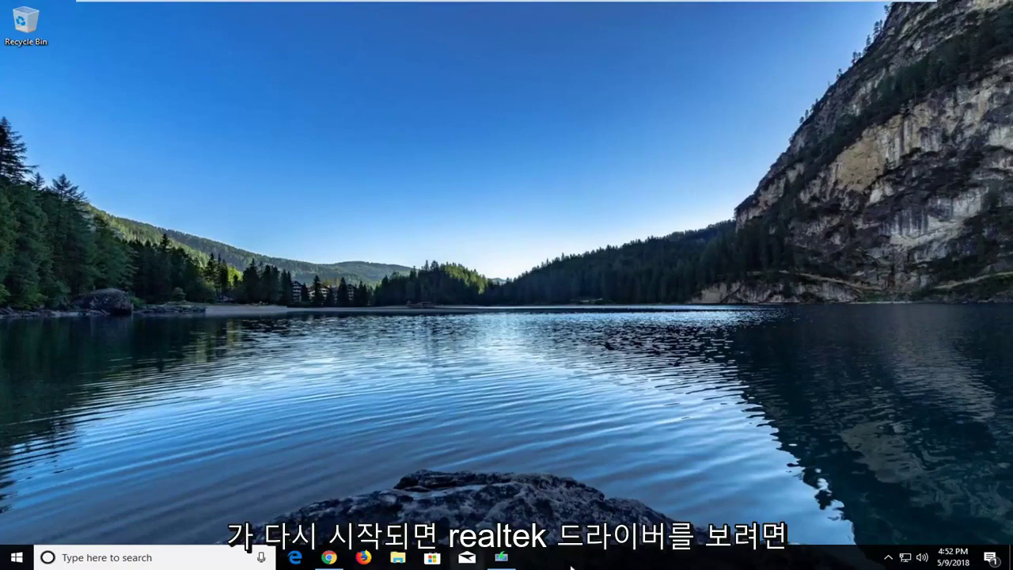
# Open the Sound dialog's Recording tab from the speaker tray icon.
pyautogui.rightClick(922, 558)
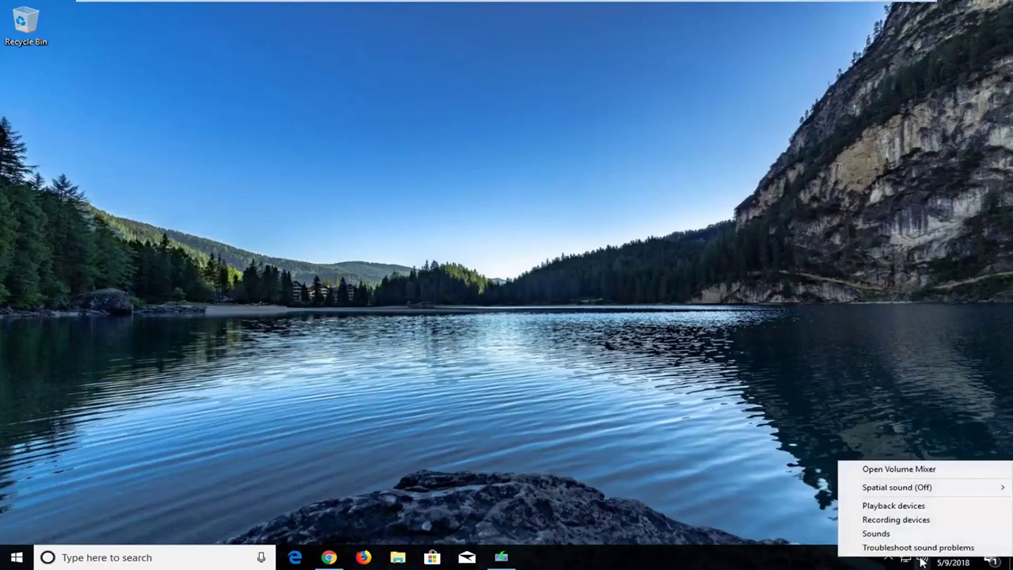
pyautogui.click(885, 522)
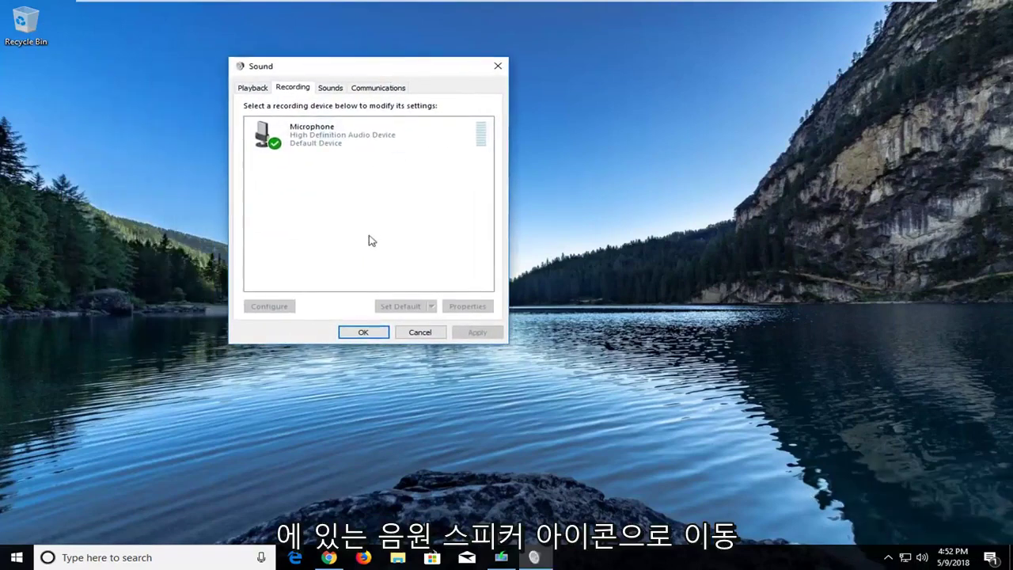
pyautogui.rightClick(388, 182)
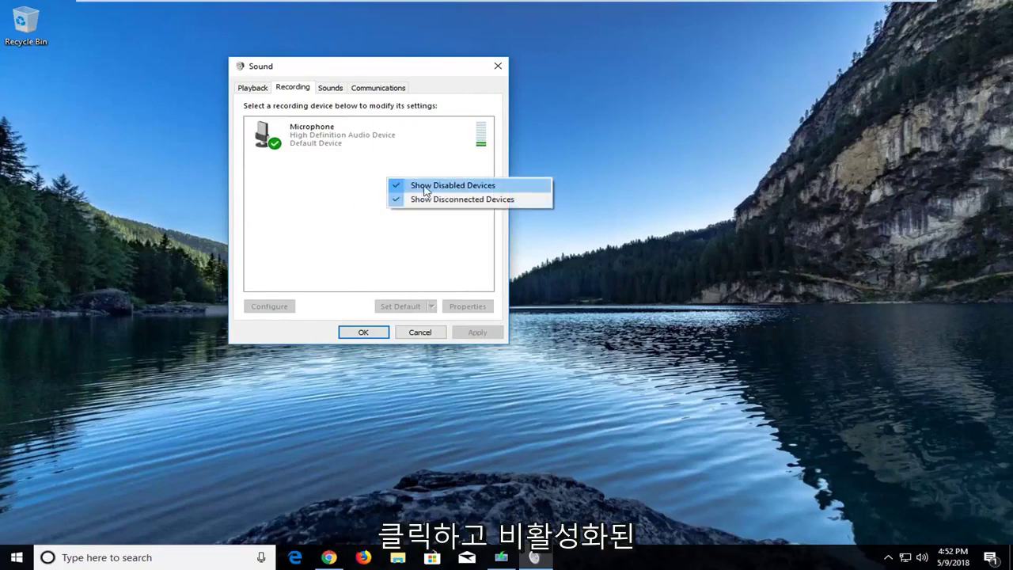
pyautogui.click(290, 178)
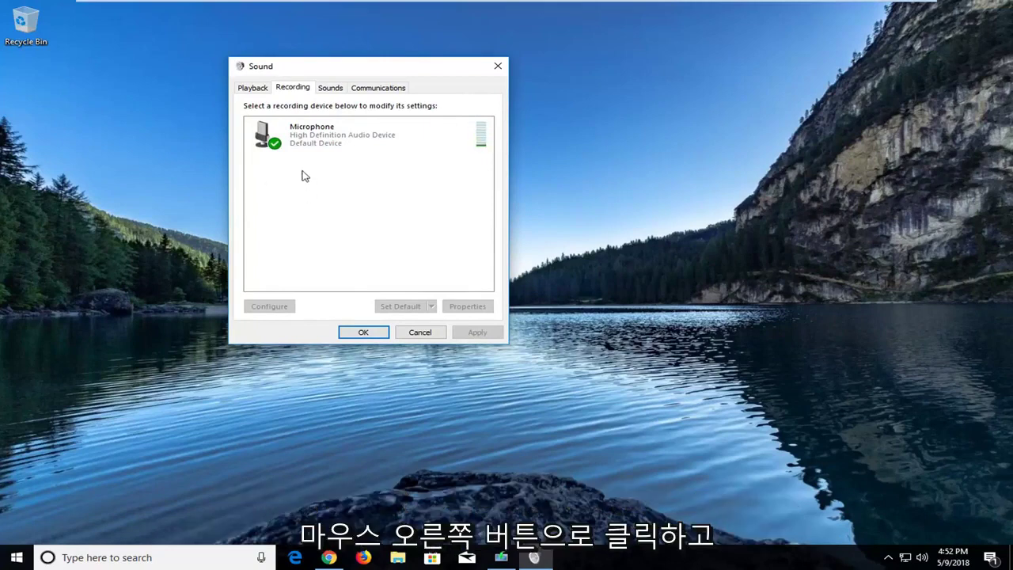
# Check that Microphone is the Default Device, then close the Sound dialog.
pyautogui.click(285, 139)
pyautogui.rightClick(306, 129)
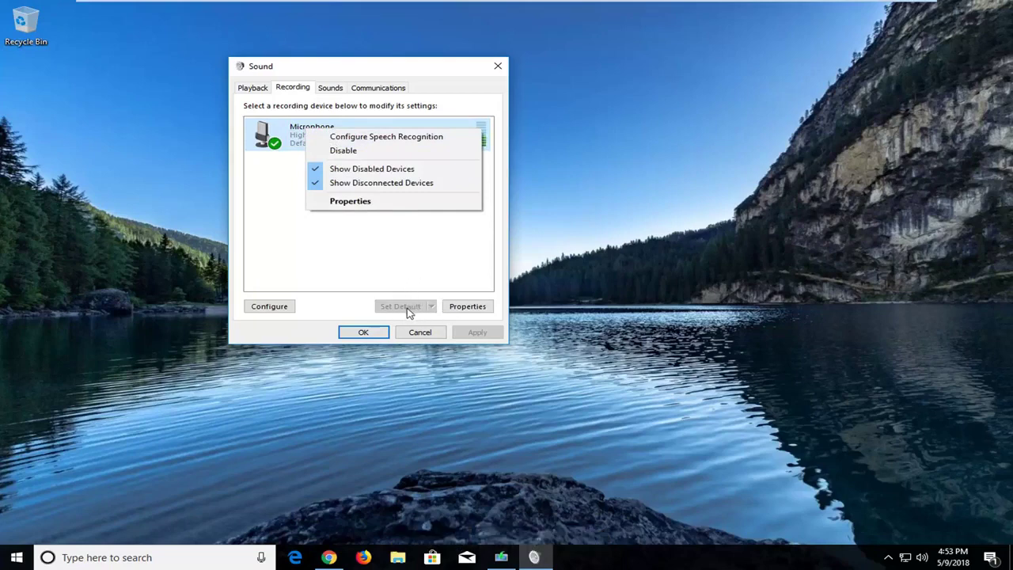
pyautogui.click(381, 267)
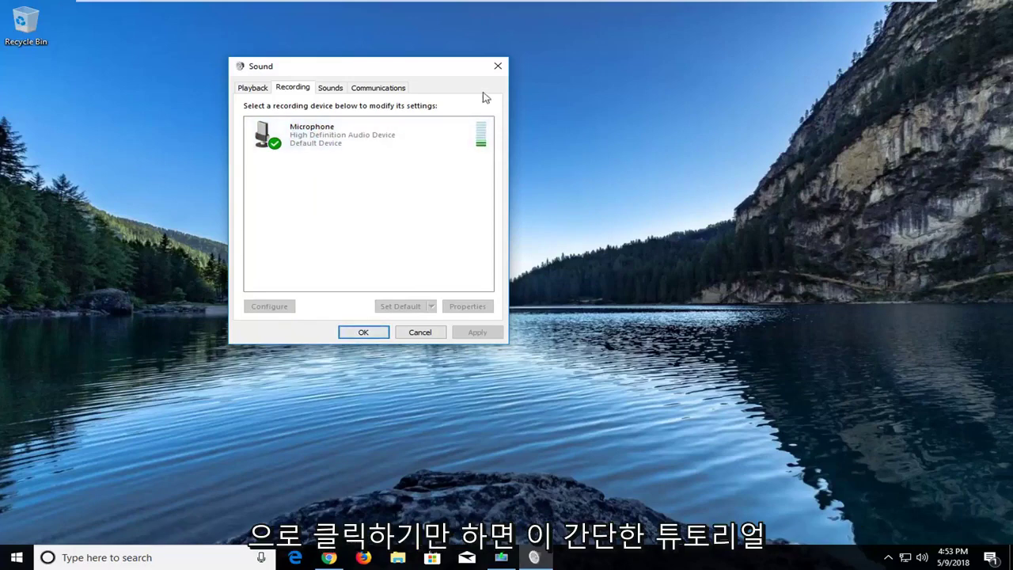
pyautogui.click(497, 67)
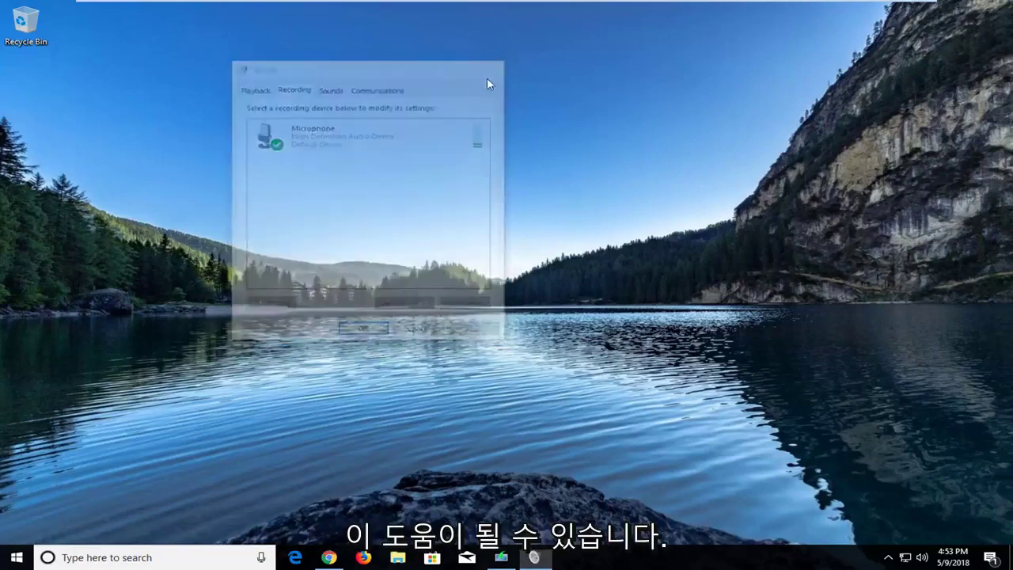